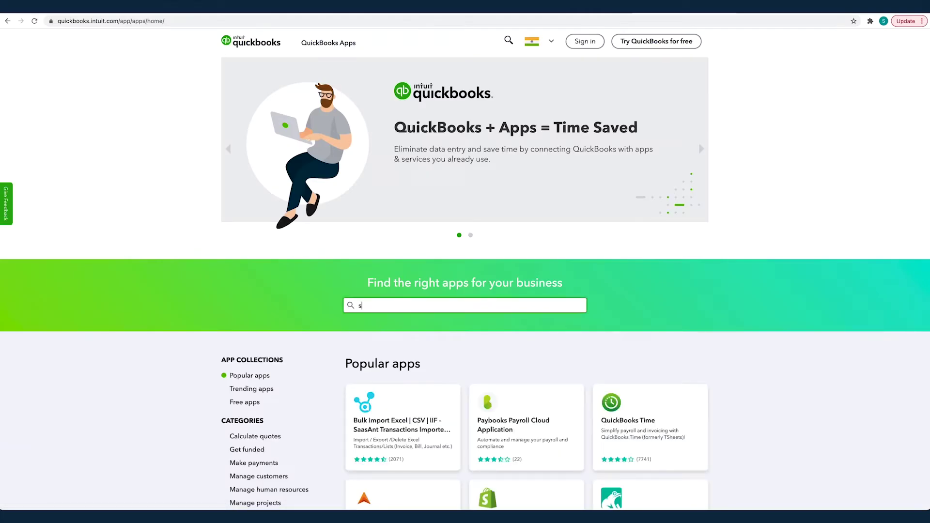
text(saasant transaction)
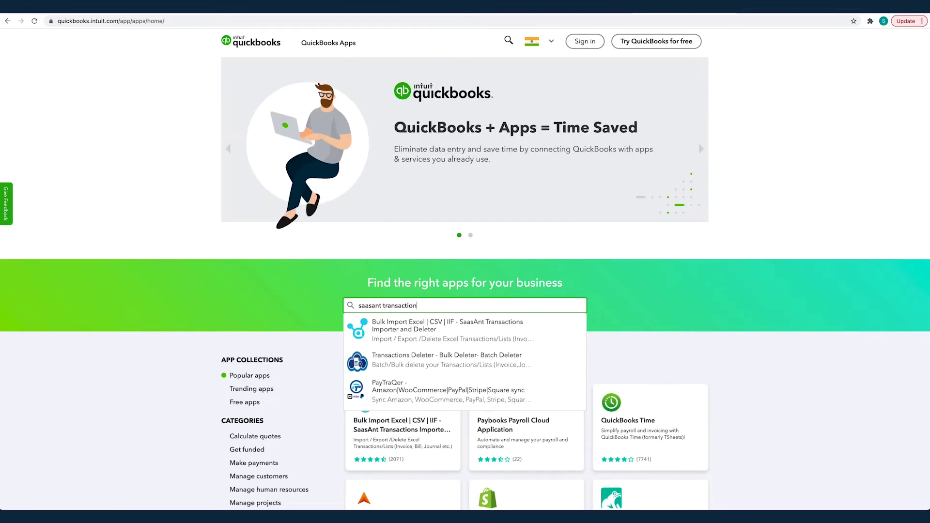
click(421, 327)
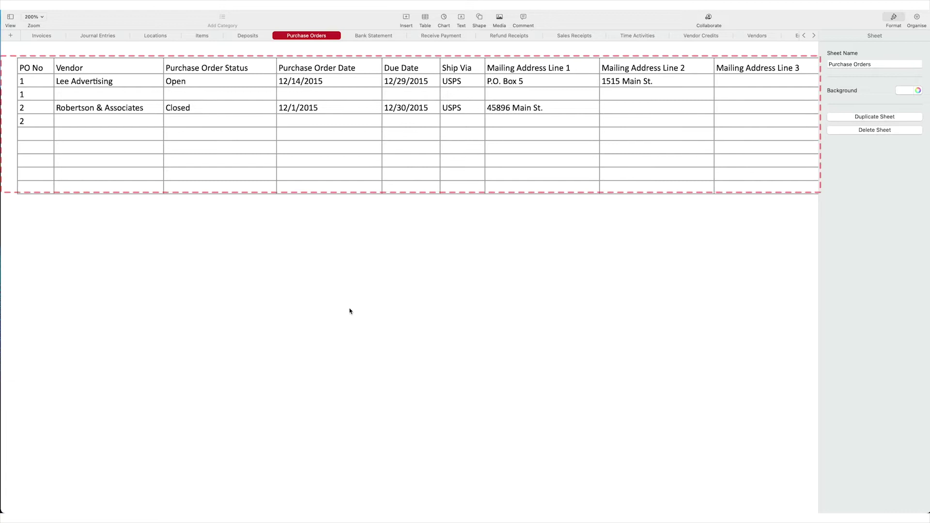
scroll(349, 311, right, 5)
scroll(350, 312, right, 5)
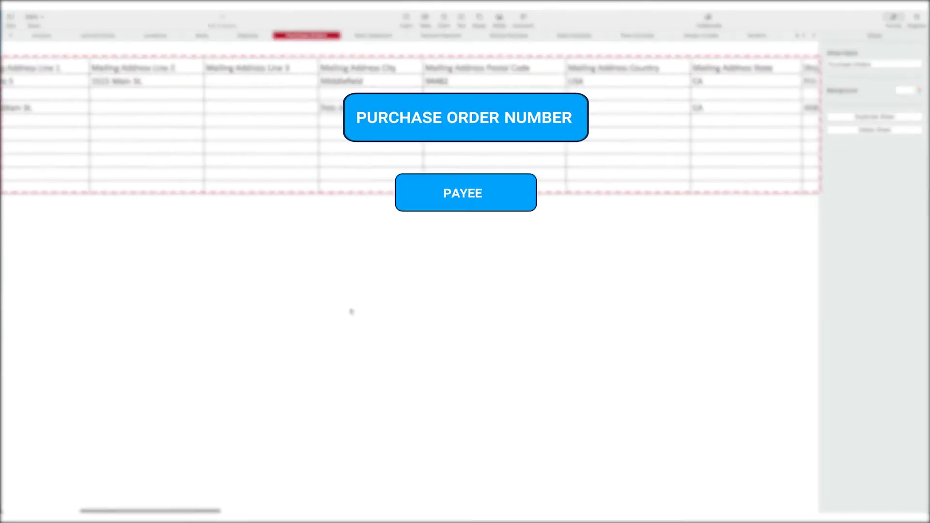
scroll(349, 311, right, 5)
scroll(349, 311, right, 5)
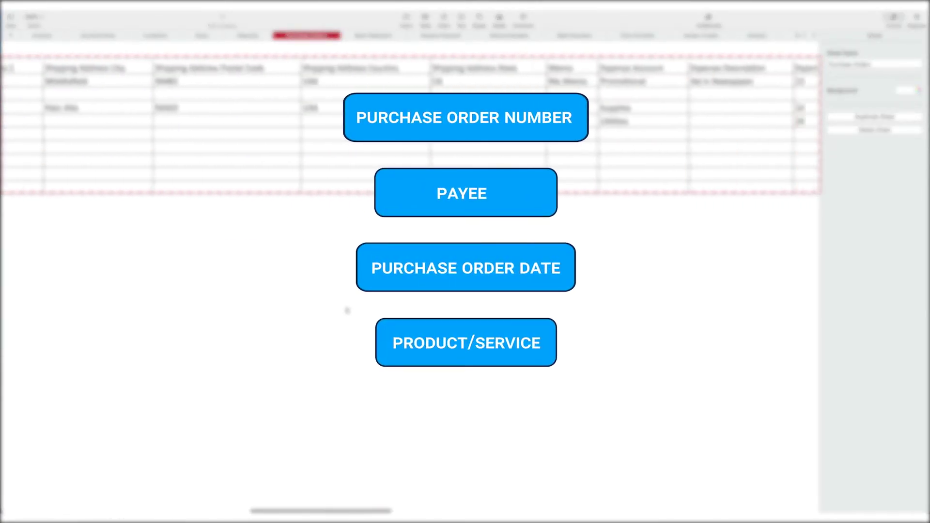
scroll(348, 310, right, 5)
scroll(348, 310, right, 5)
scroll(347, 310, right, 5)
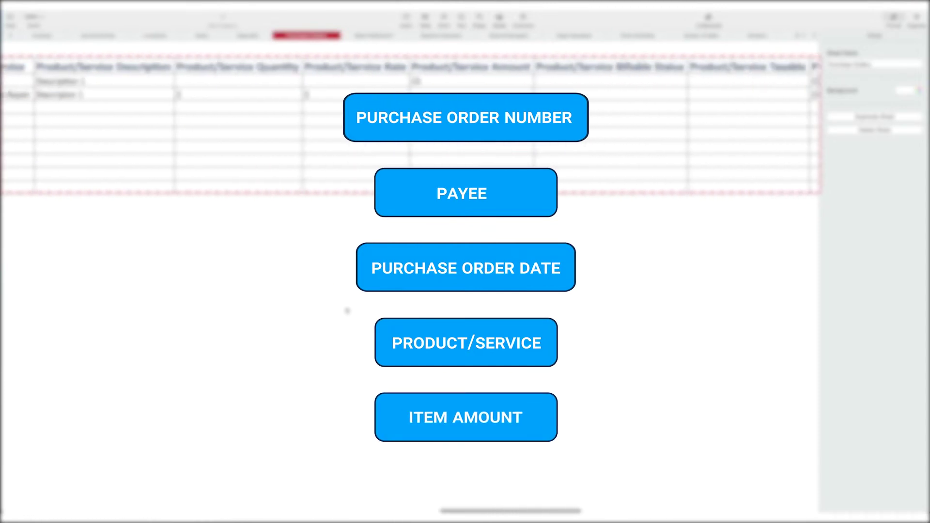
scroll(348, 310, right, 5)
scroll(347, 310, right, 5)
scroll(347, 311, right, 5)
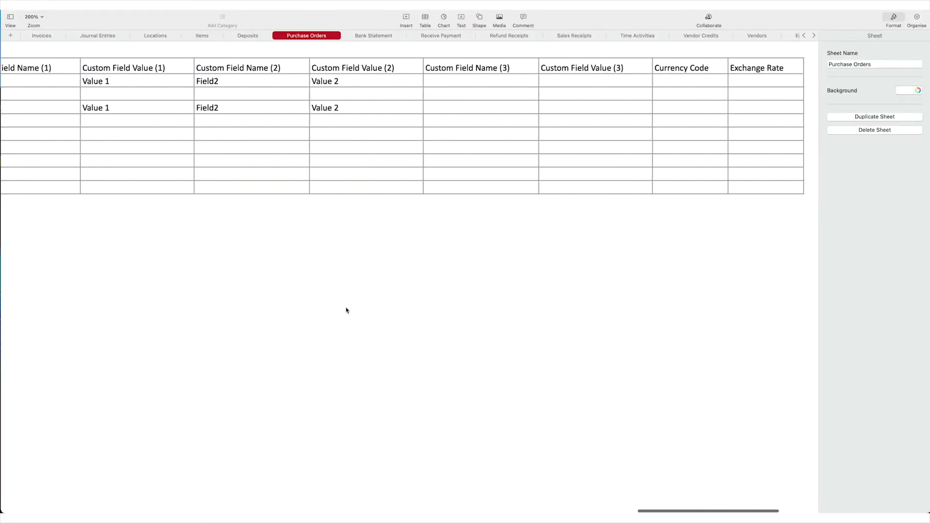
scroll(345, 311, left, 5)
scroll(346, 310, left, 5)
scroll(346, 311, left, 5)
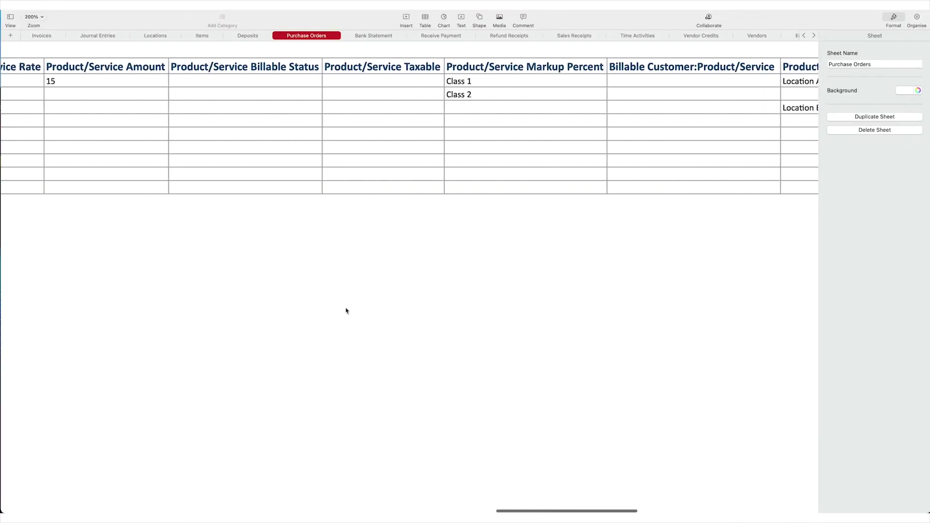
scroll(346, 311, left, 5)
scroll(346, 310, left, 5)
scroll(345, 311, left, 5)
scroll(346, 310, left, 5)
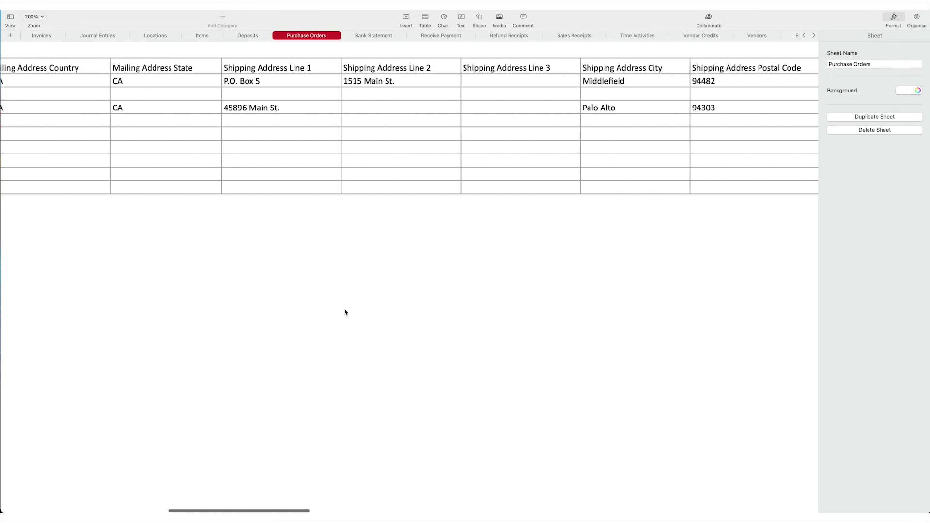
scroll(345, 312, left, 5)
scroll(345, 312, left, 5)
scroll(344, 312, left, 5)
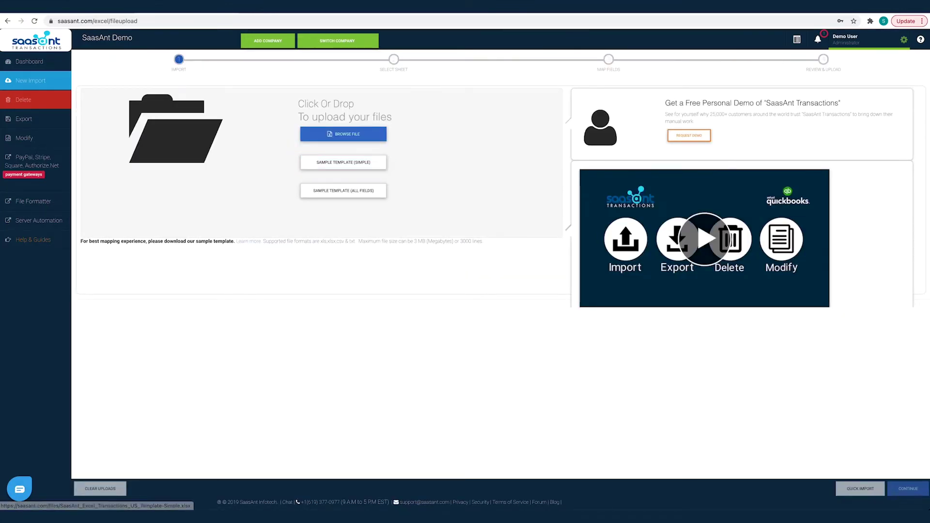
- Open import Settings, review General options, and toggle Transactions' file reference numbers off and on
click(903, 38)
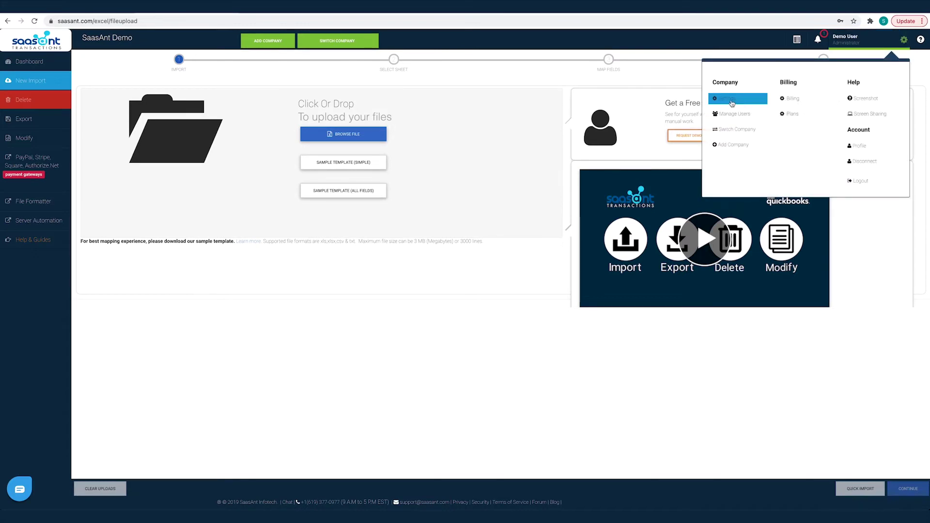
click(732, 98)
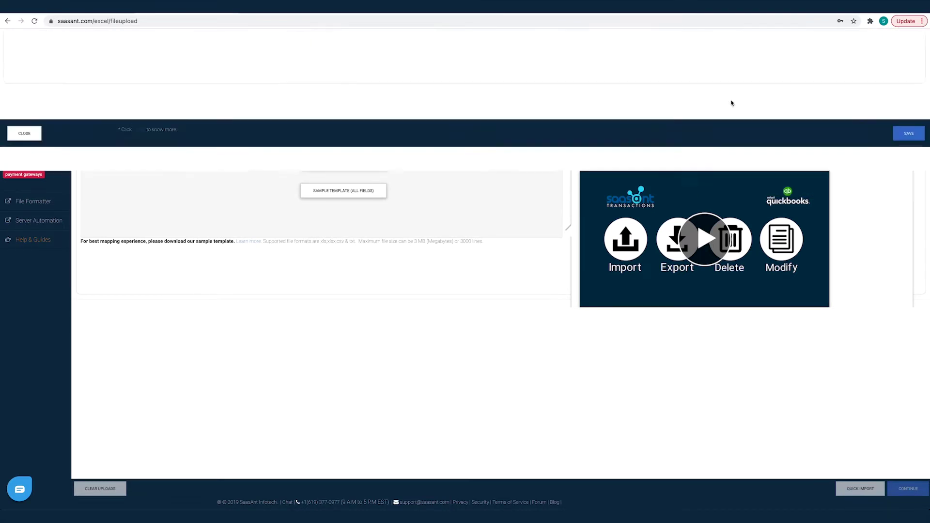
click(93, 75)
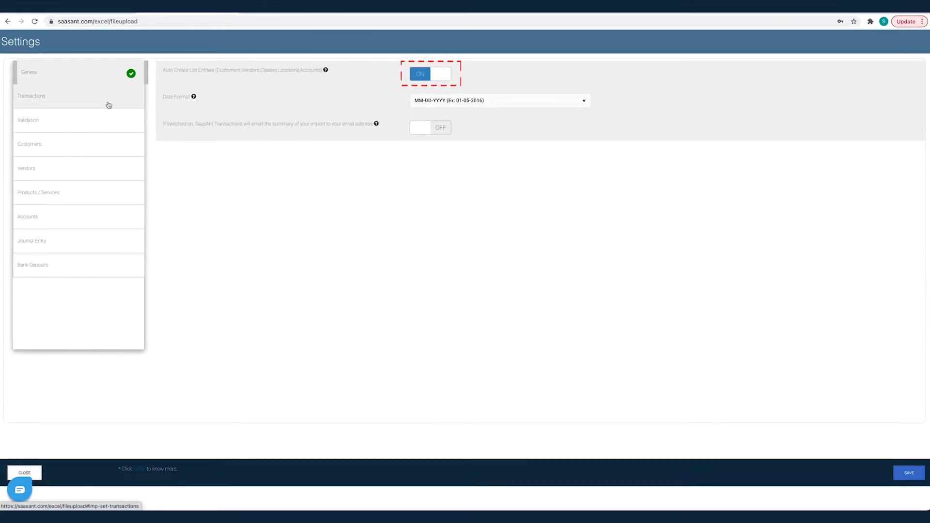
click(108, 104)
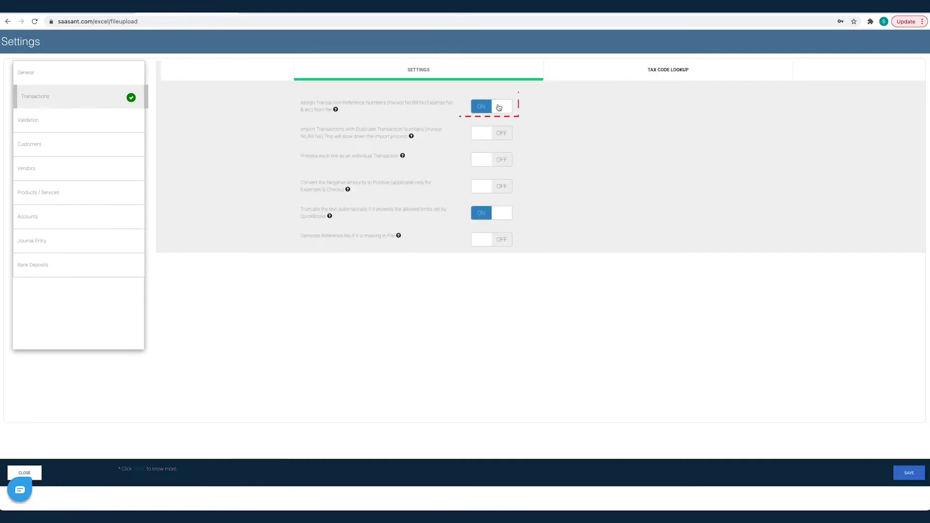
click(491, 106)
click(491, 106)
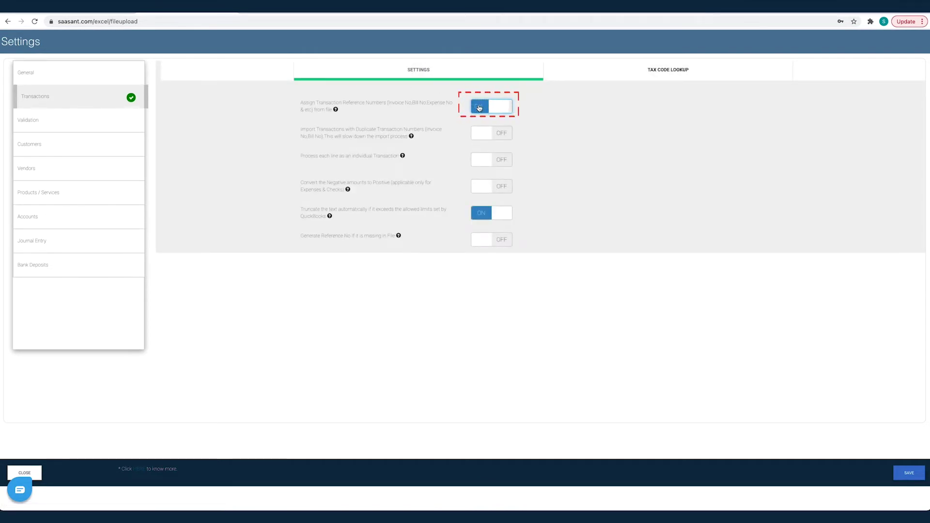
- Toggle customer lookup by tax resale number on and off, then view Products/Services options
click(109, 144)
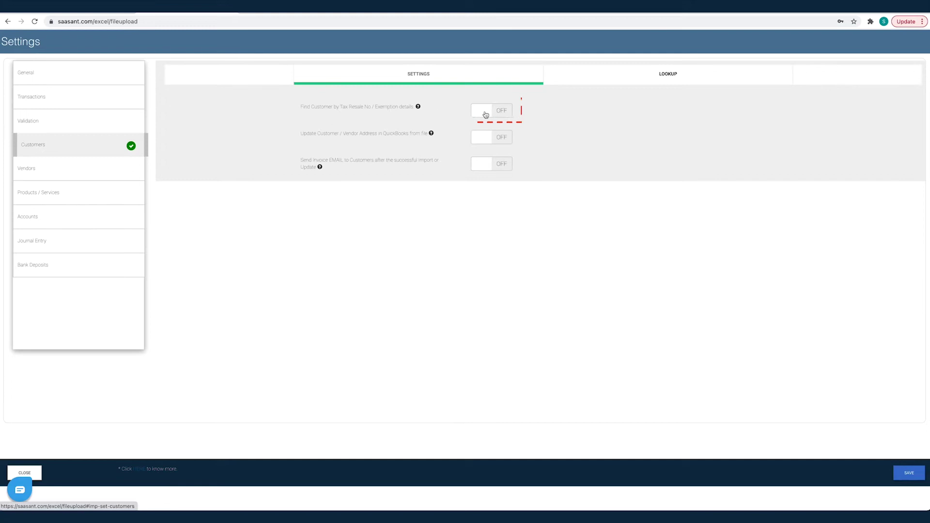
click(484, 114)
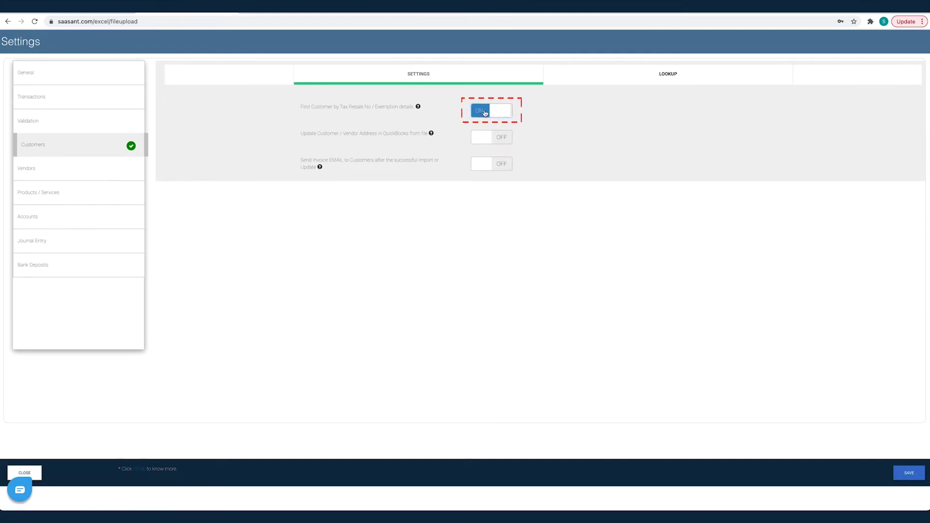
click(485, 114)
click(45, 195)
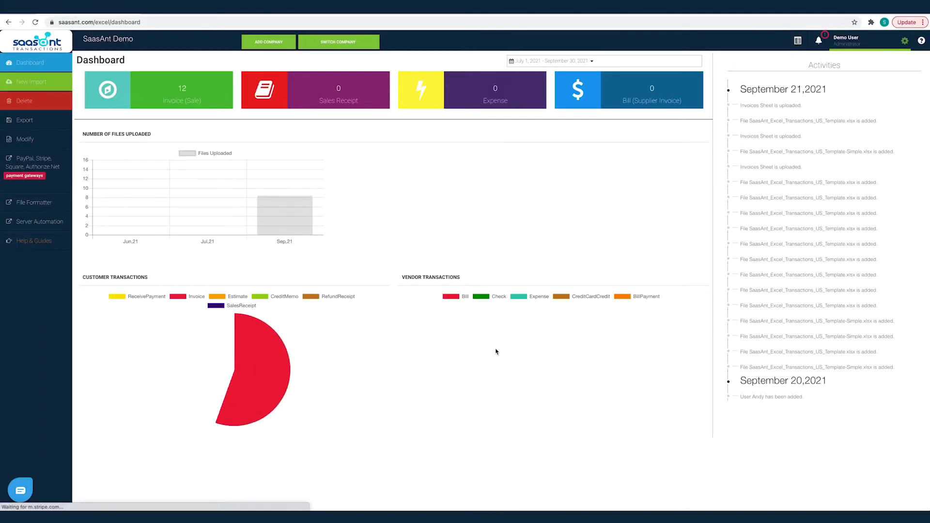
- Upload the US transactions template .xlsx as a new import and bring up its sheet list
click(41, 81)
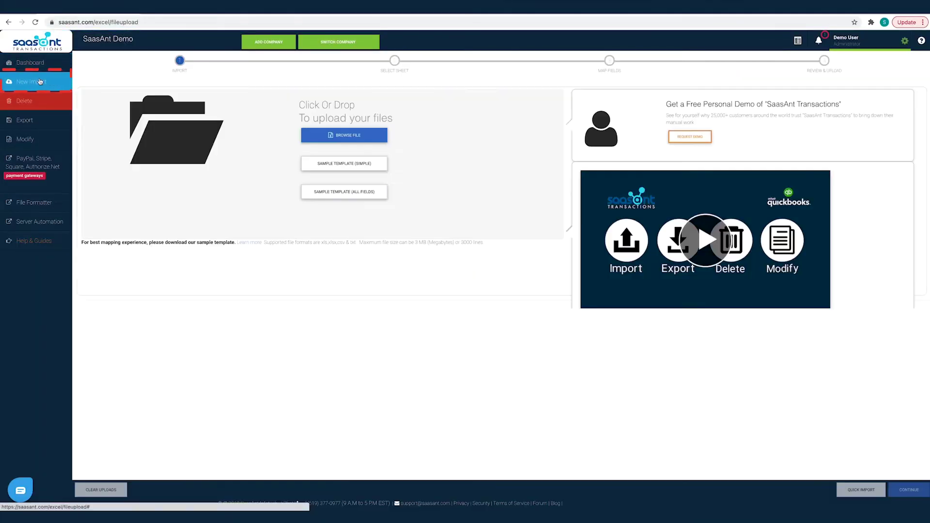
click(365, 136)
double_click(412, 197)
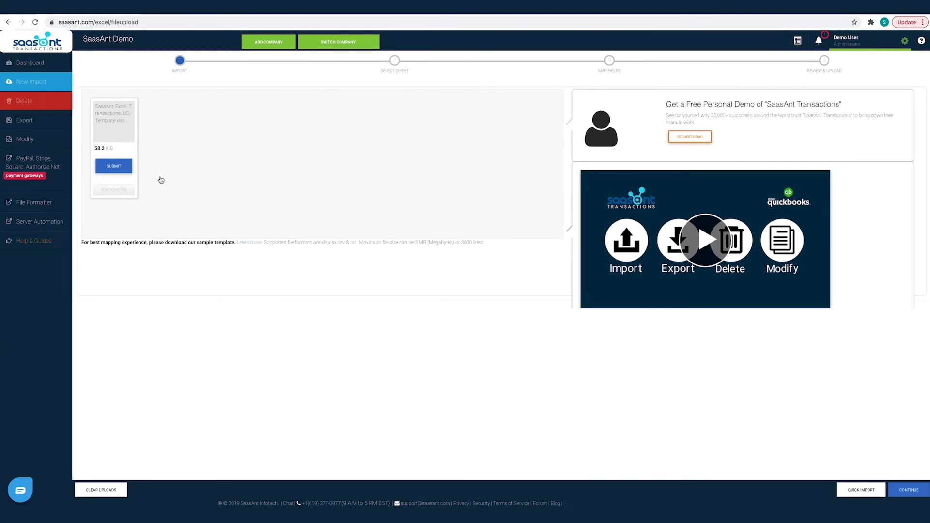
click(908, 489)
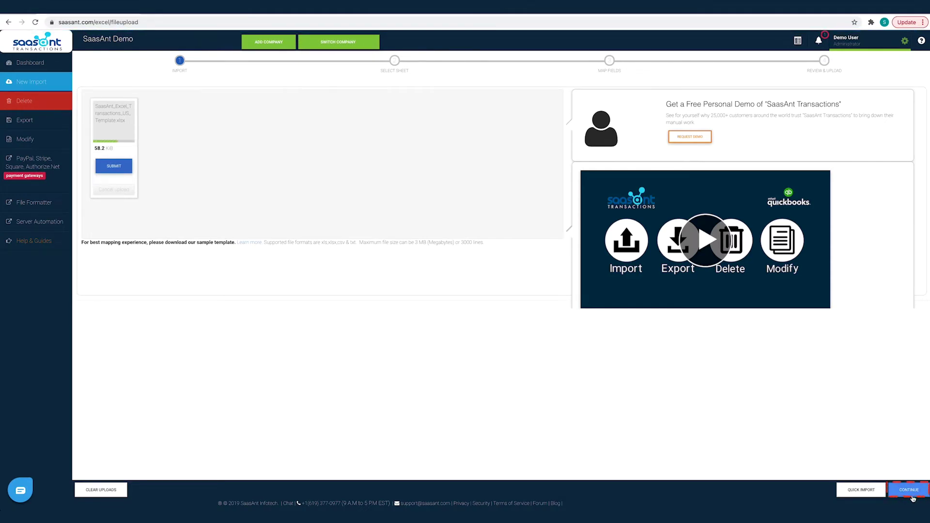
click(494, 133)
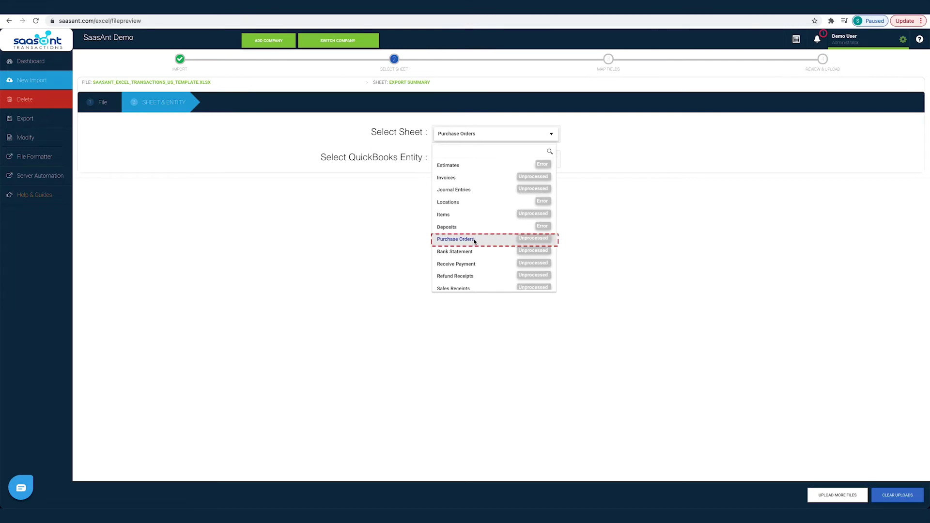
- Select the Purchase Orders sheet and import it as the Purchase Orders record type
click(474, 241)
click(469, 162)
scroll(476, 240, down, 3)
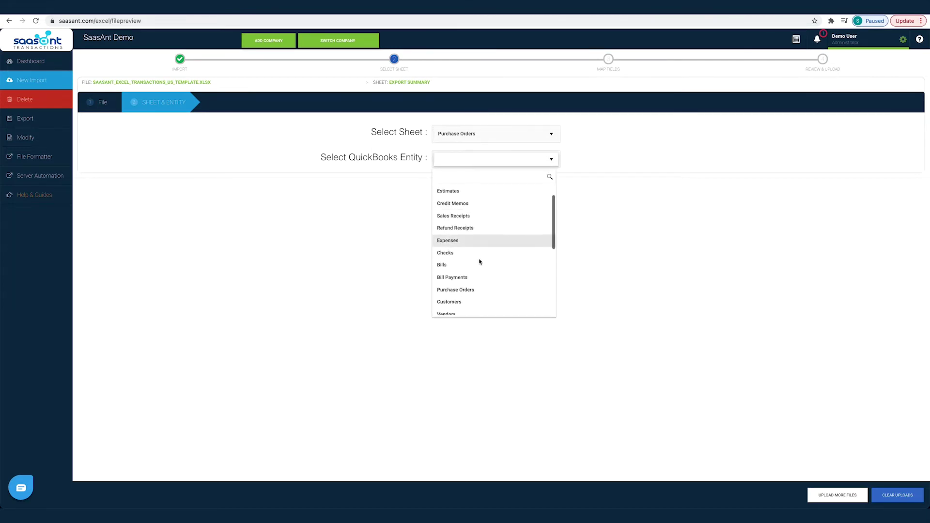
click(478, 253)
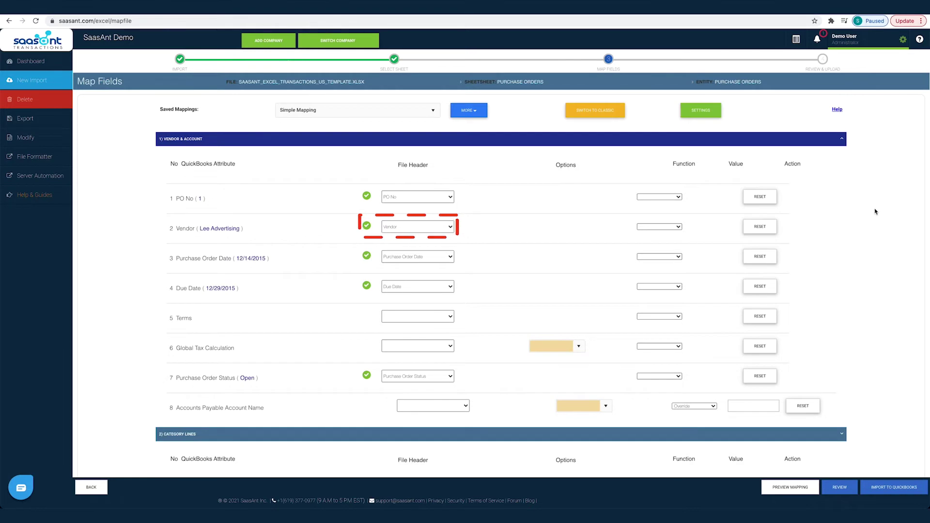
scroll(874, 213, down, 3)
scroll(876, 213, down, 3)
scroll(875, 212, down, 5)
scroll(876, 212, down, 5)
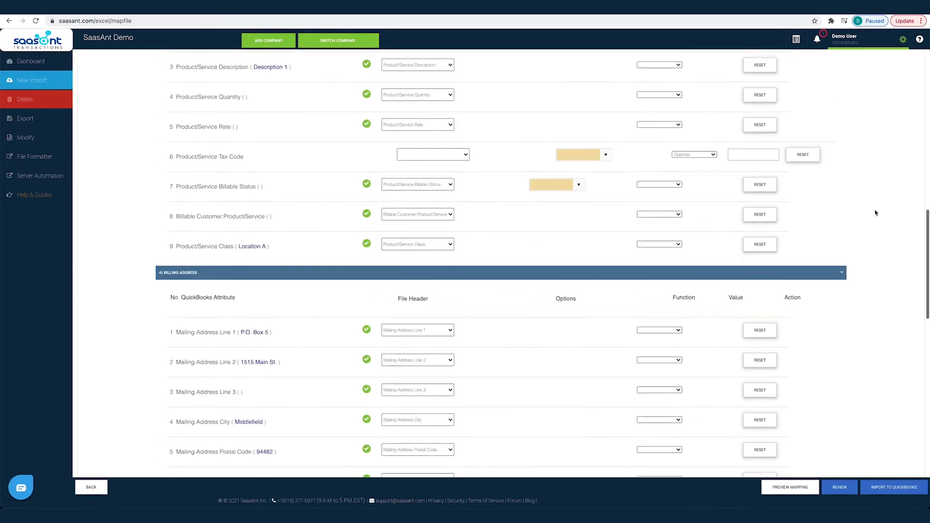
scroll(875, 213, down, 5)
scroll(848, 331, down, 4)
scroll(848, 331, down, 5)
scroll(849, 331, down, 5)
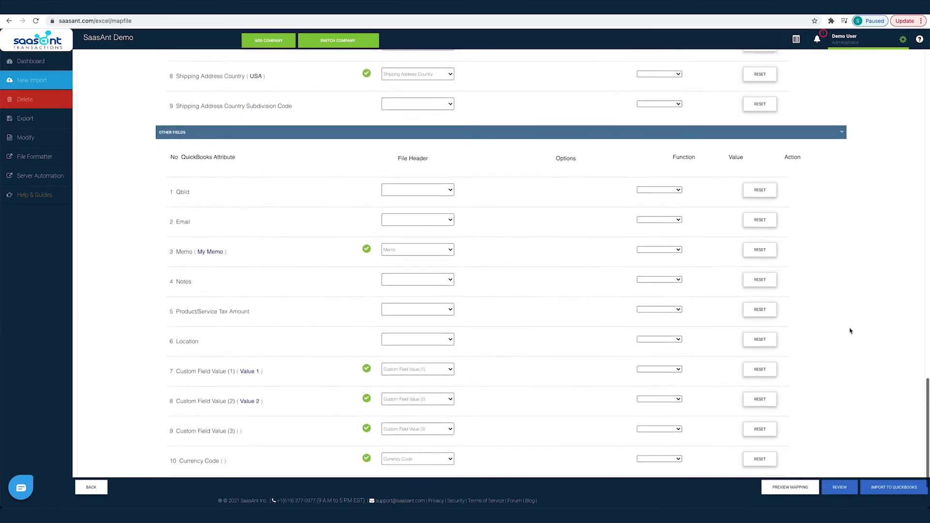
scroll(848, 331, down, 3)
scroll(900, 455, down, 3)
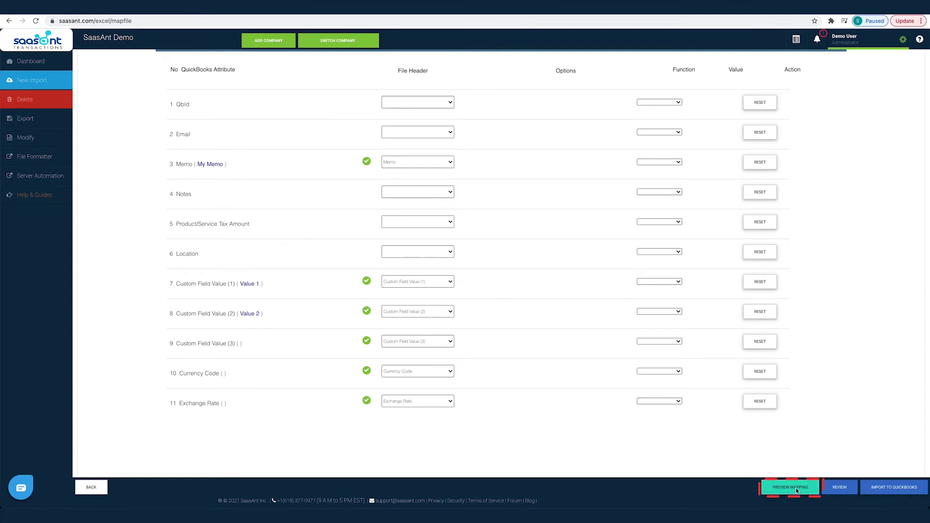
- Preview the mapping on a QuickBooks purchase order form, then return to the mapping
click(796, 488)
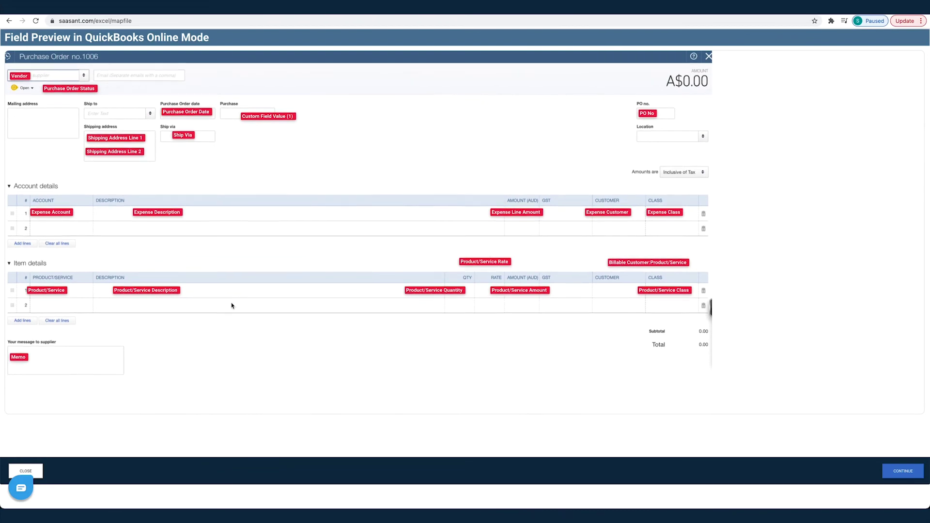
scroll(232, 305, down, 1)
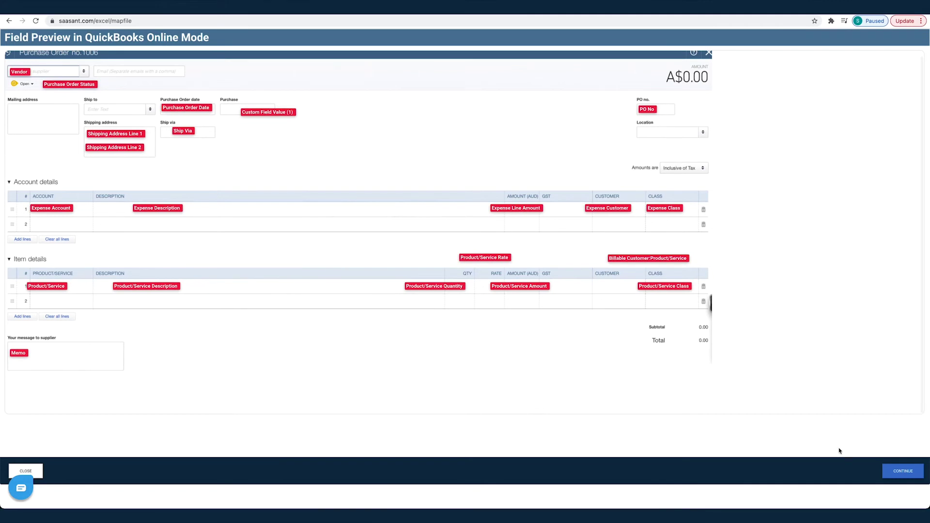
click(902, 471)
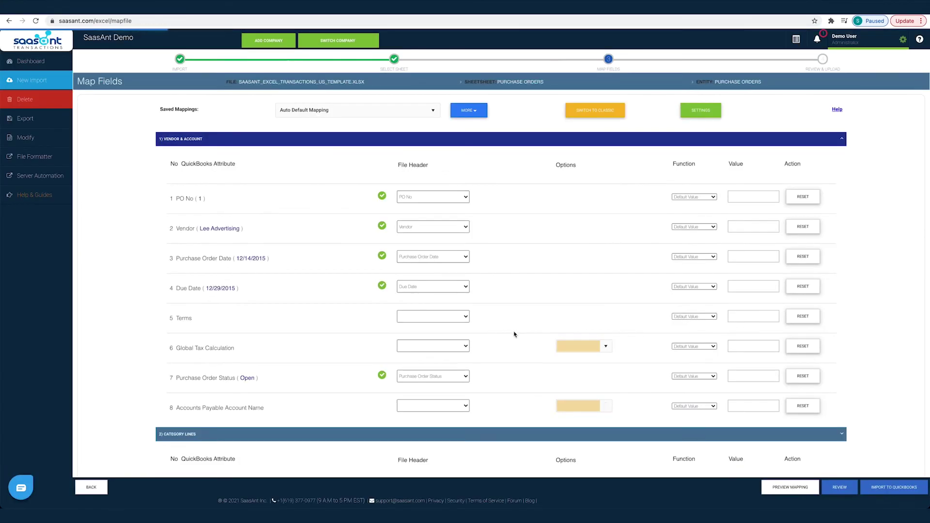
scroll(513, 335, down, 8)
scroll(513, 335, down, 6)
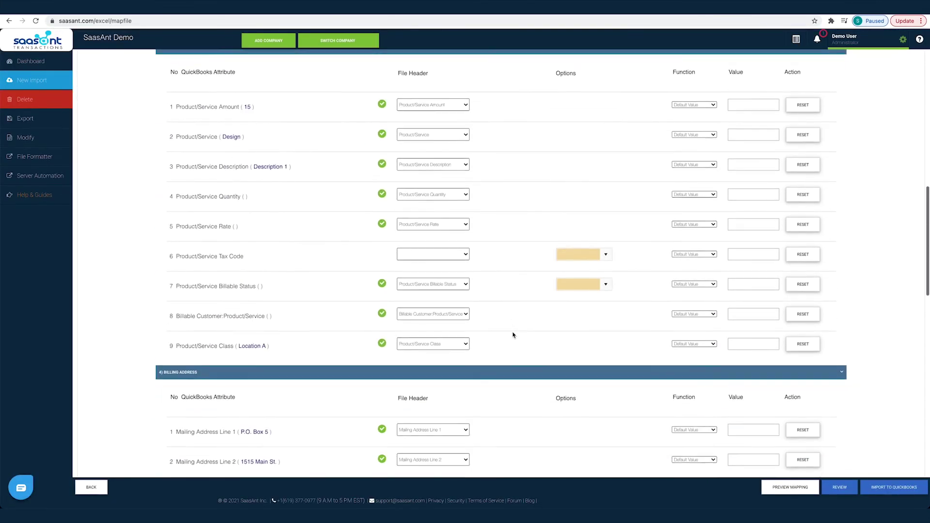
scroll(514, 335, down, 3)
scroll(513, 334, down, 5)
scroll(513, 334, down, 5)
scroll(513, 335, down, 3)
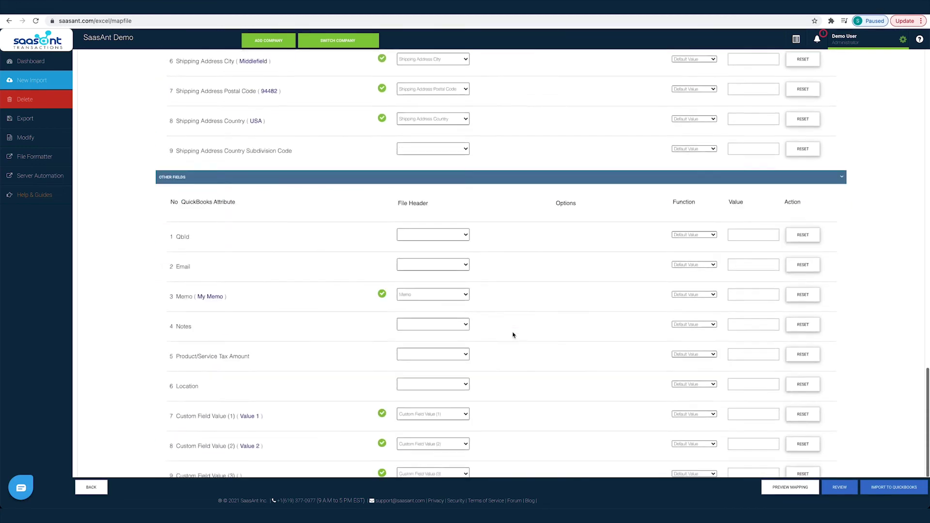
scroll(513, 335, down, 4)
- Review the purchase order rows, touch the Lee Advertising vendor cell, and upload them to QuickBooks
click(839, 487)
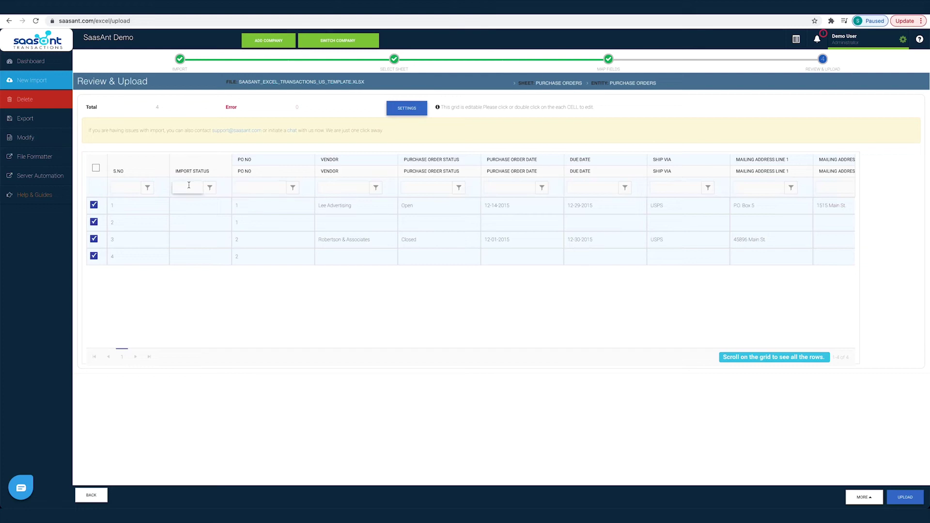
double_click(362, 209)
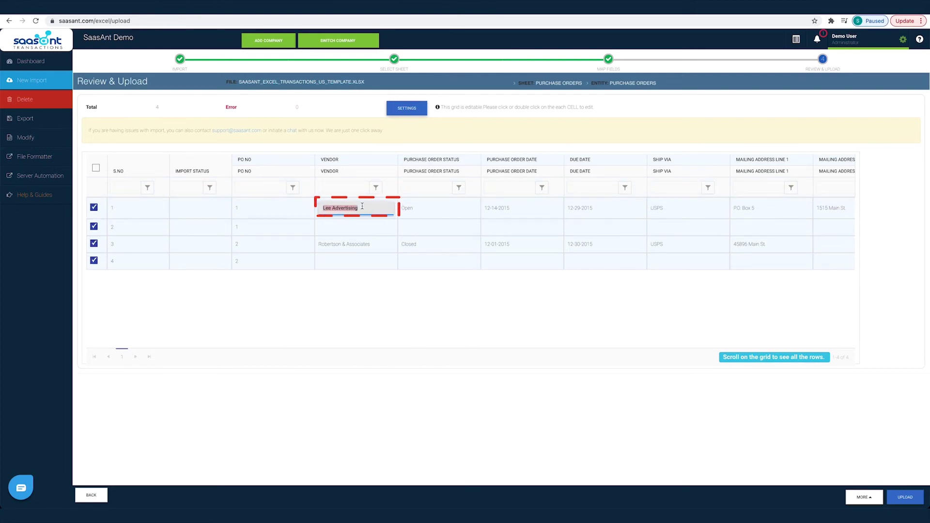
key(Escape)
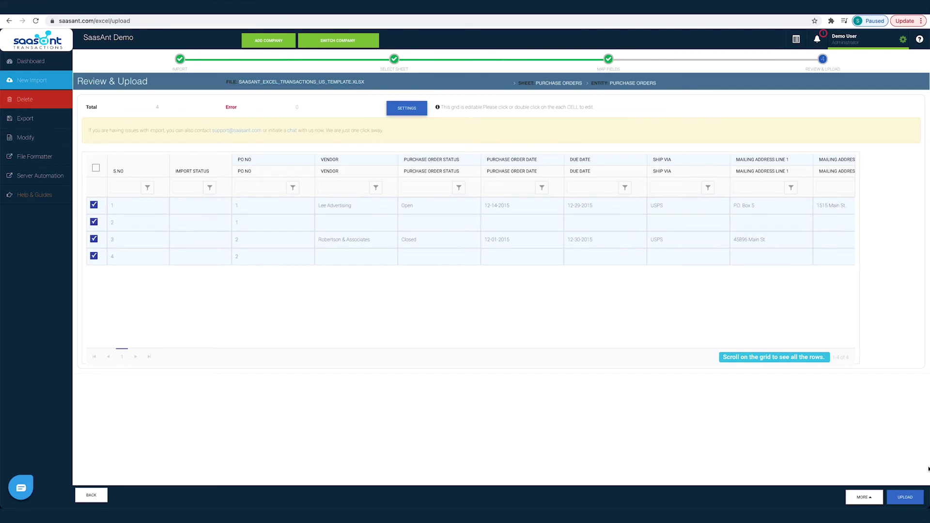
click(905, 497)
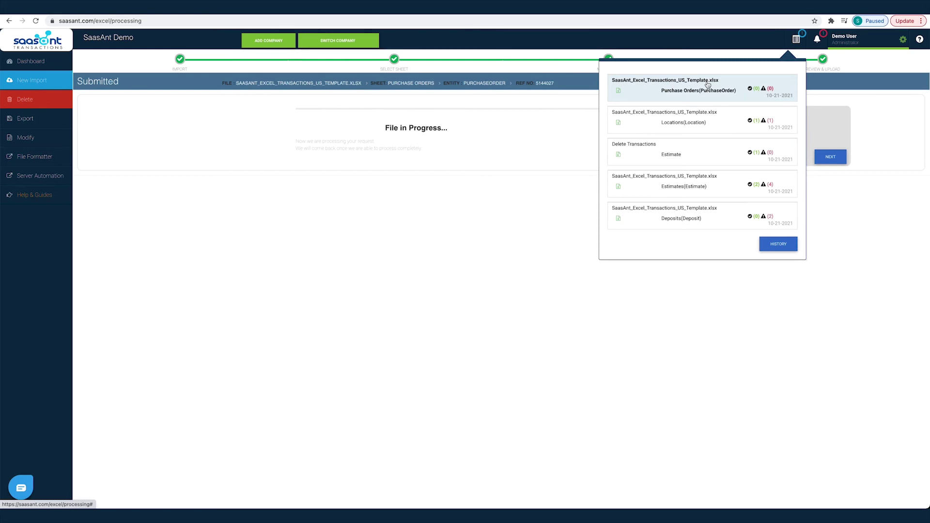
- Open the Purchase Orders entry from import history to see its partial results
click(707, 84)
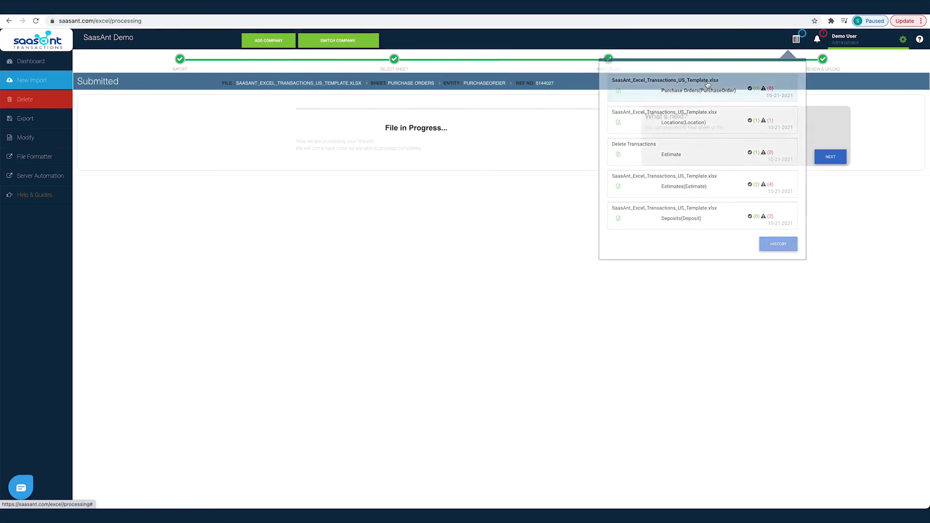
click(793, 43)
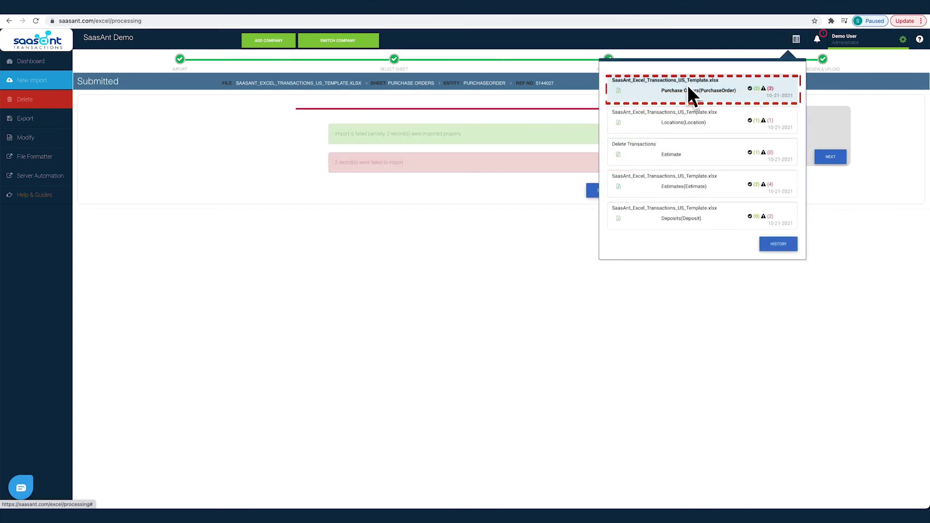
click(687, 85)
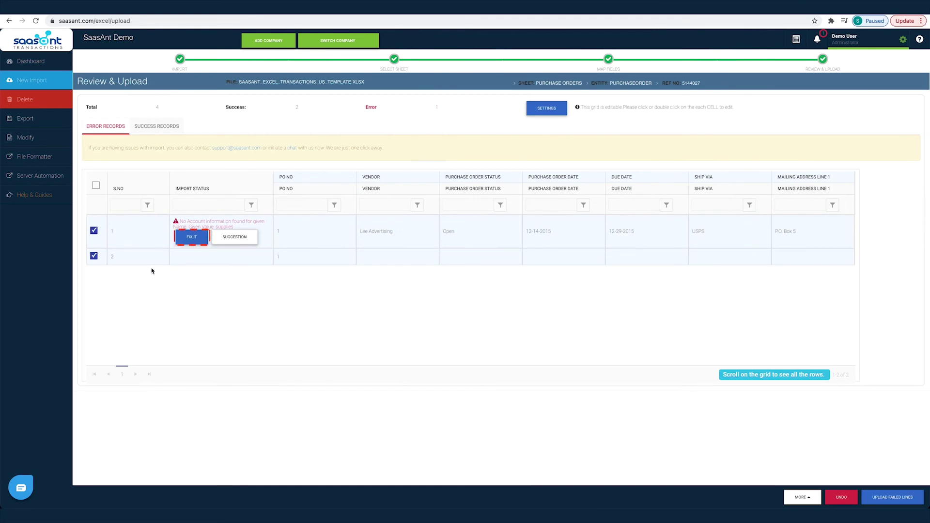
- Leave the Lee Advertising vendor unchanged and list successful records, including Robertson & Associates
double_click(398, 231)
click(436, 324)
click(156, 125)
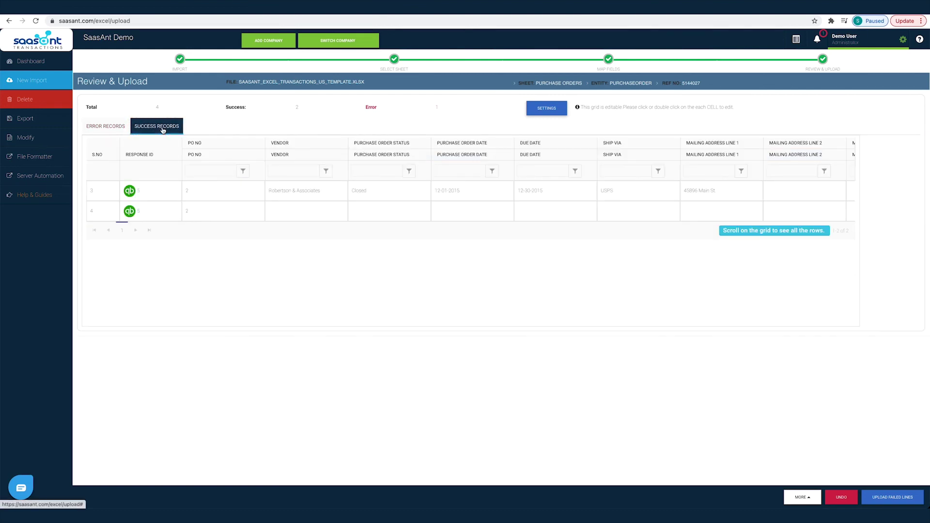
click(129, 190)
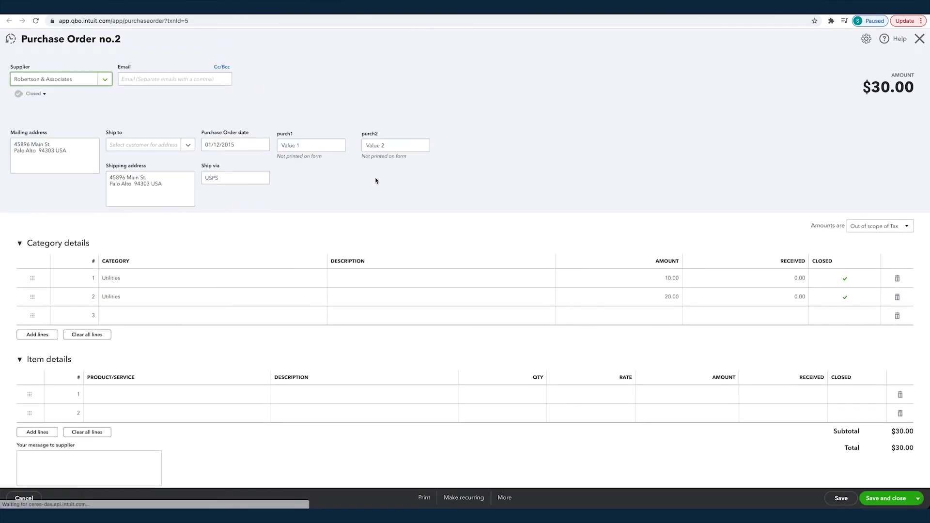
click(919, 39)
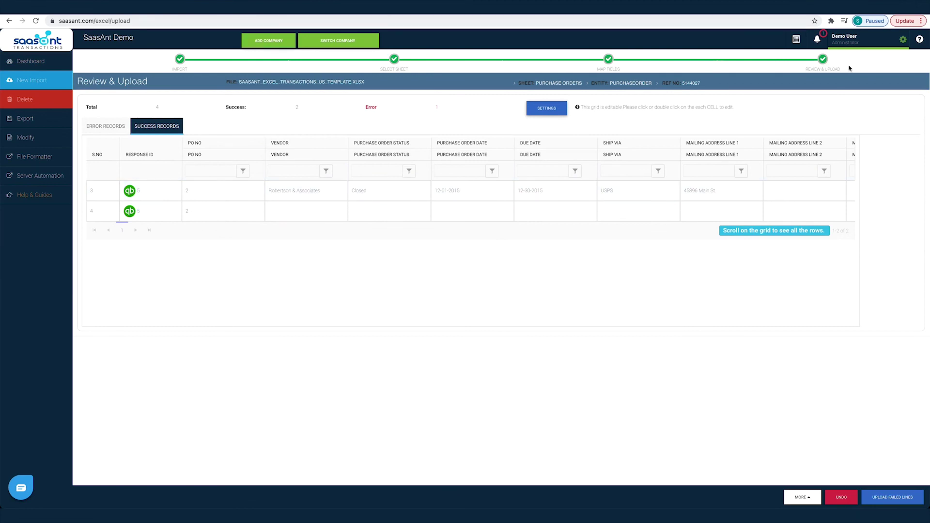
- Delete the two imported purchase orders through Undo and confirm the deletion
click(842, 497)
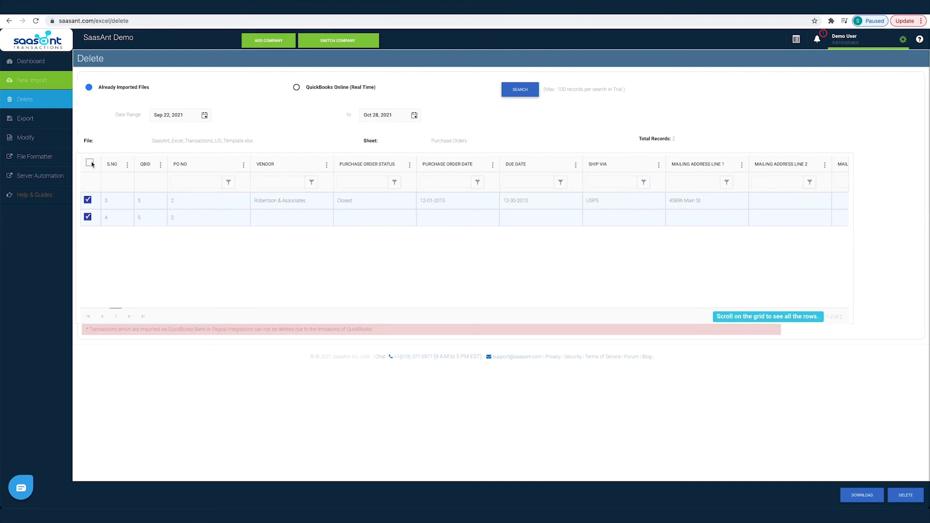
click(905, 495)
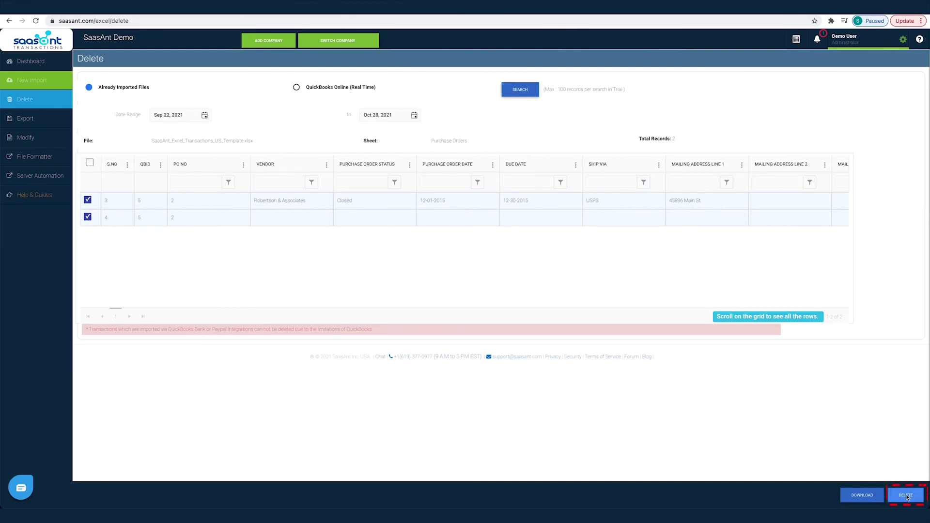
click(481, 318)
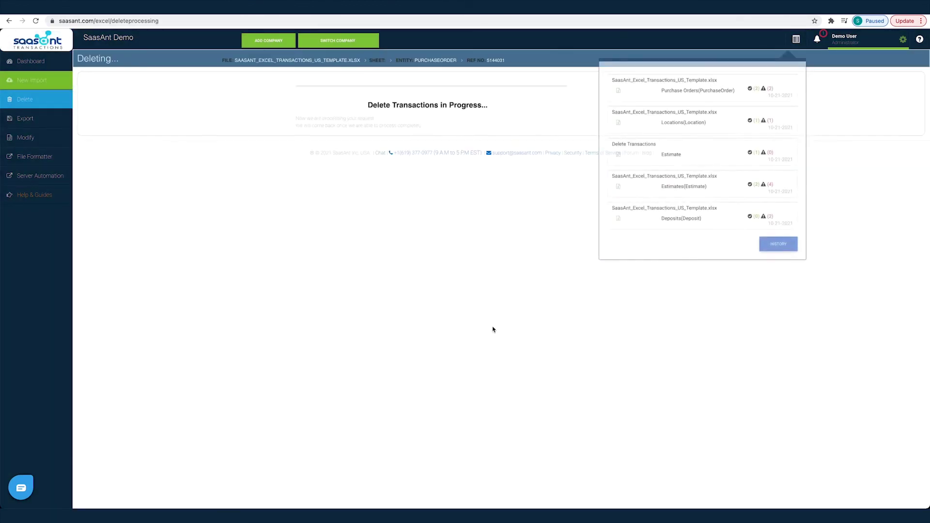